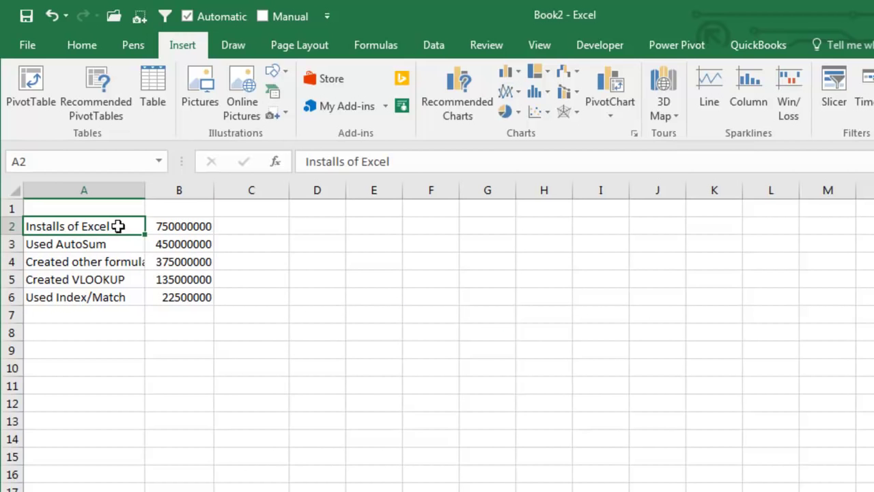
Insert a funnel chart from the category labels and values in A2:B6
{"action": "left_click_drag", "start_coordinate": [121, 226], "coordinate": [179, 302]}
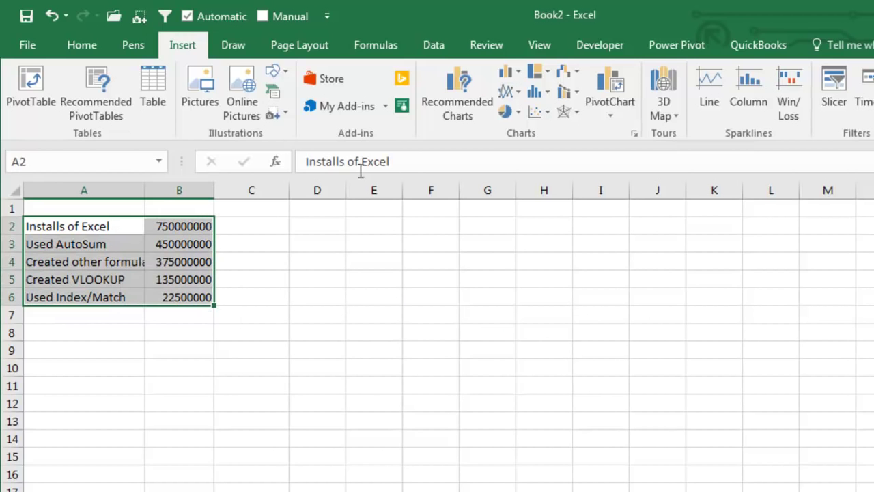
{"action": "left_click", "coordinate": [579, 74]}
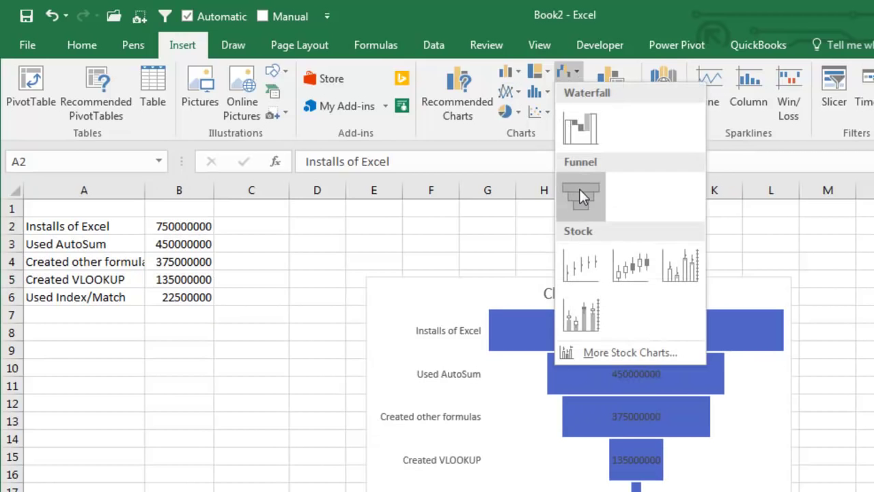
{"action": "left_click", "coordinate": [581, 195]}
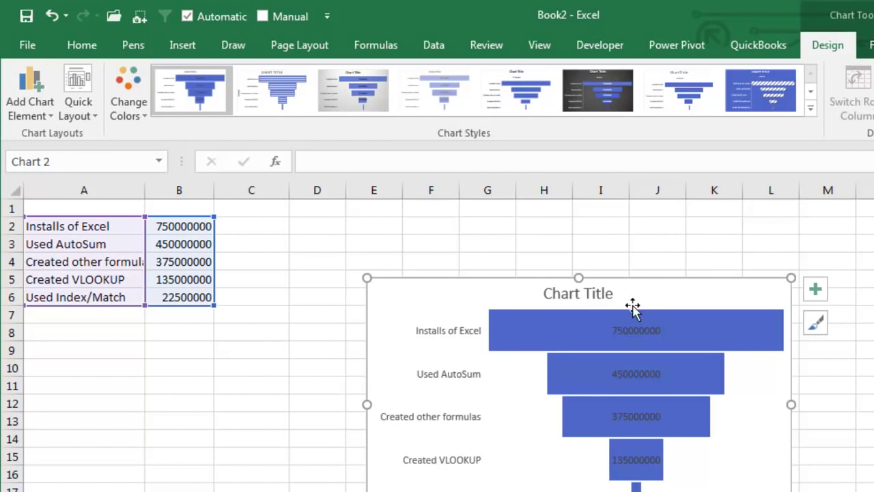
Change the chart title to 'Funnel Charts'
{"action": "left_click", "coordinate": [590, 291]}
{"action": "left_click_drag", "start_coordinate": [614, 293], "coordinate": [520, 295]}
{"action": "type", "text": "Funnel"}
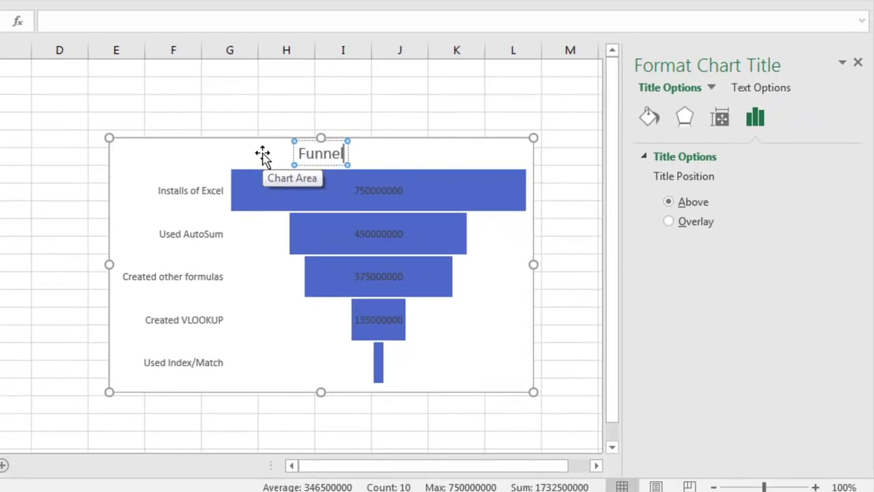
{"action": "type", "text": " Charts"}
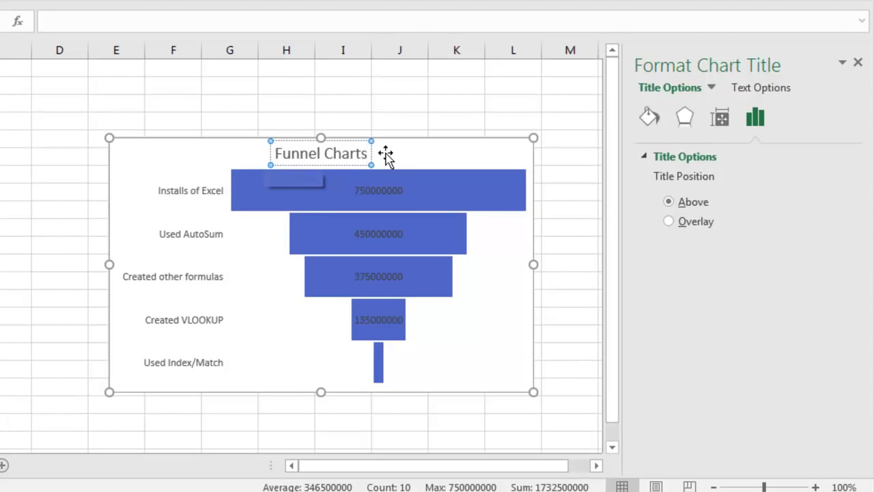
{"action": "left_click", "coordinate": [396, 154]}
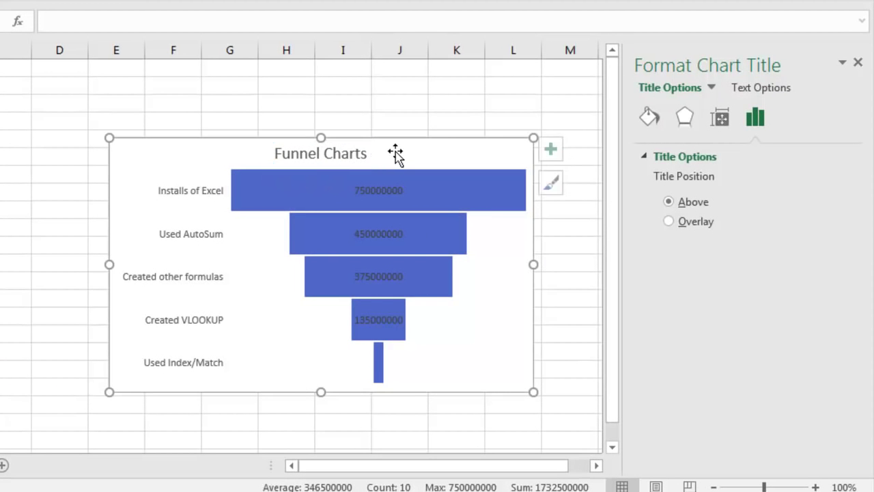
Apply the light-blue Colorful palette (Color 3) to the funnel chart's bars
{"action": "left_click", "coordinate": [557, 182]}
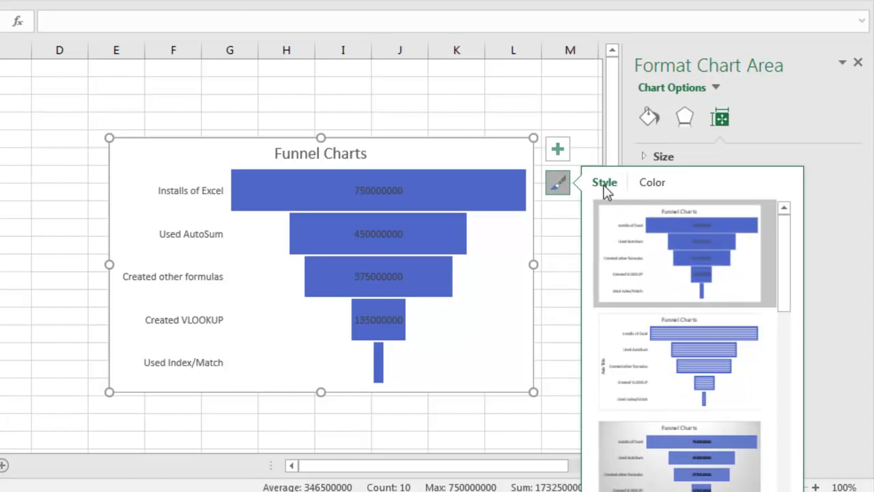
{"action": "left_click", "coordinate": [649, 182]}
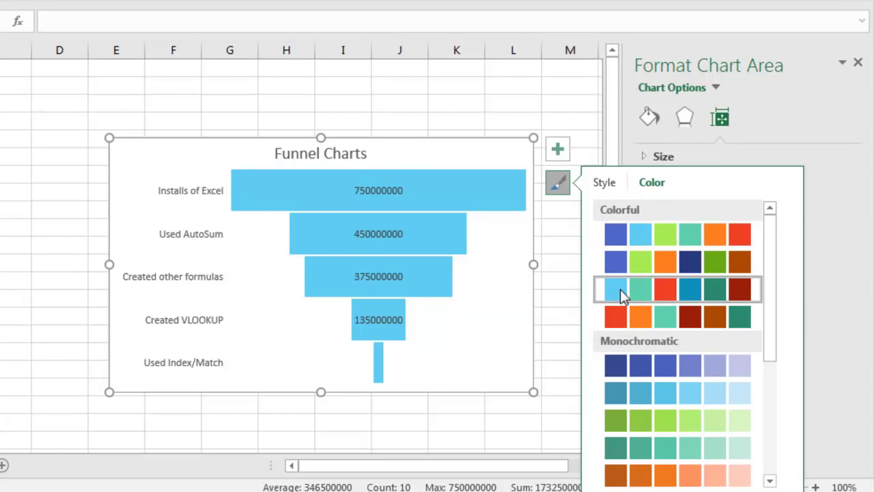
{"action": "mouse_move", "coordinate": [448, 184]}
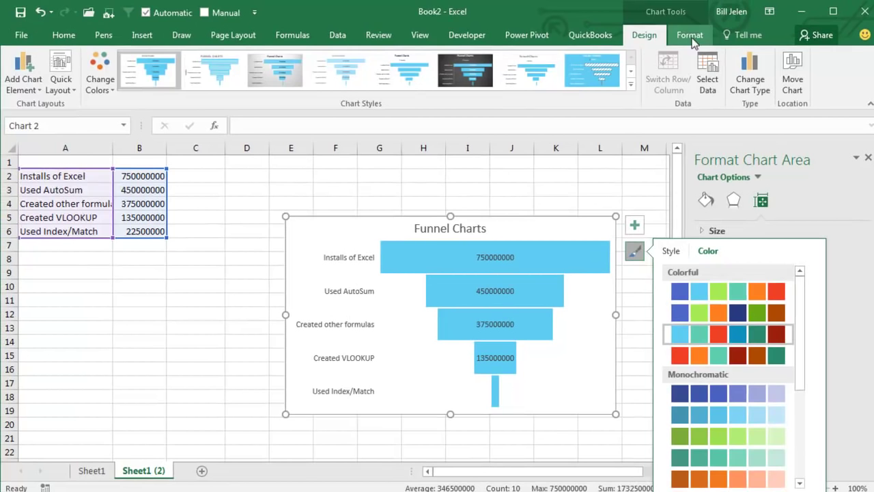
Select the funnel chart's Series 1 data series for formatting
{"action": "left_click", "coordinate": [690, 35]}
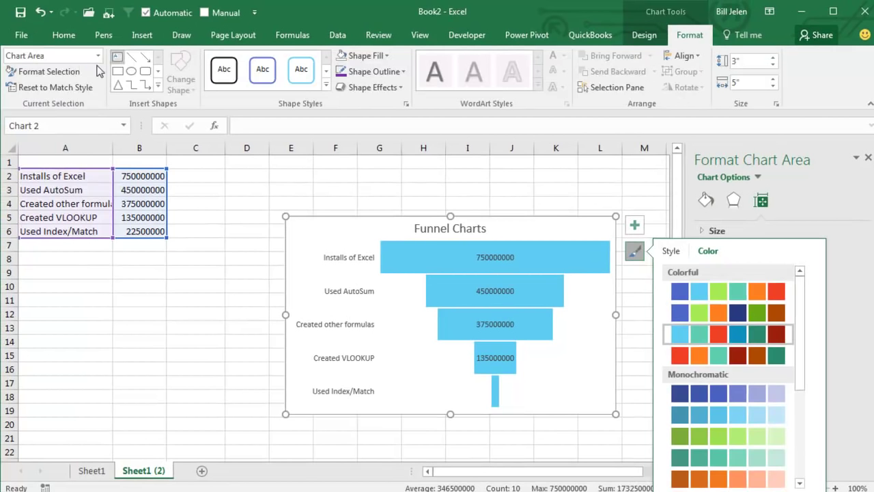
{"action": "left_click", "coordinate": [98, 55]}
{"action": "left_click", "coordinate": [98, 56]}
{"action": "left_click", "coordinate": [61, 126]}
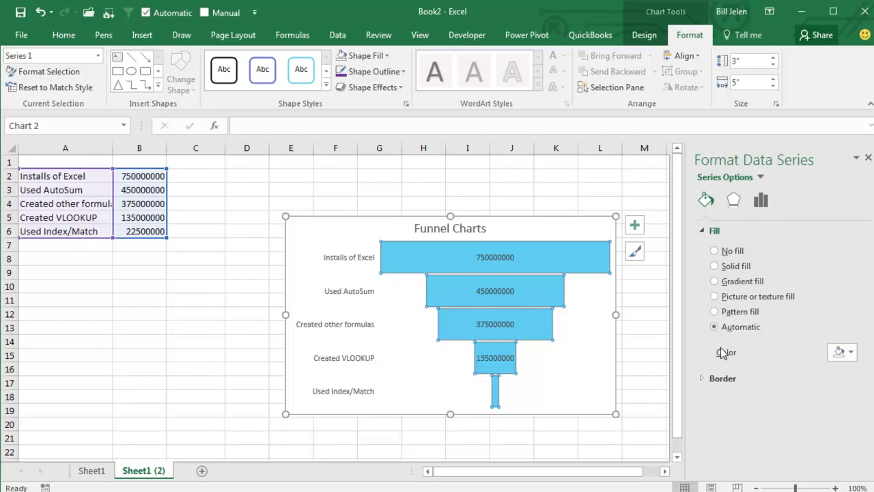
Give the funnel bars a solid orange fill in Format Data Series
{"action": "left_click", "coordinate": [715, 311]}
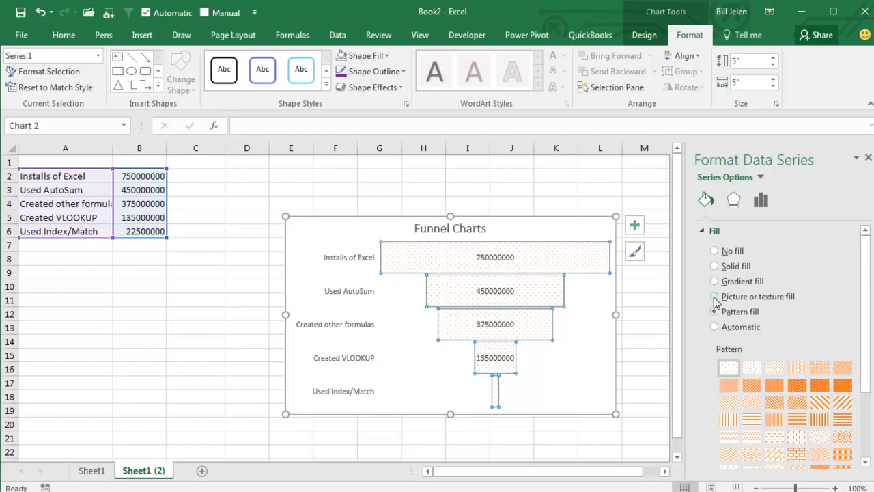
{"action": "left_click", "coordinate": [714, 296]}
{"action": "left_click", "coordinate": [714, 281]}
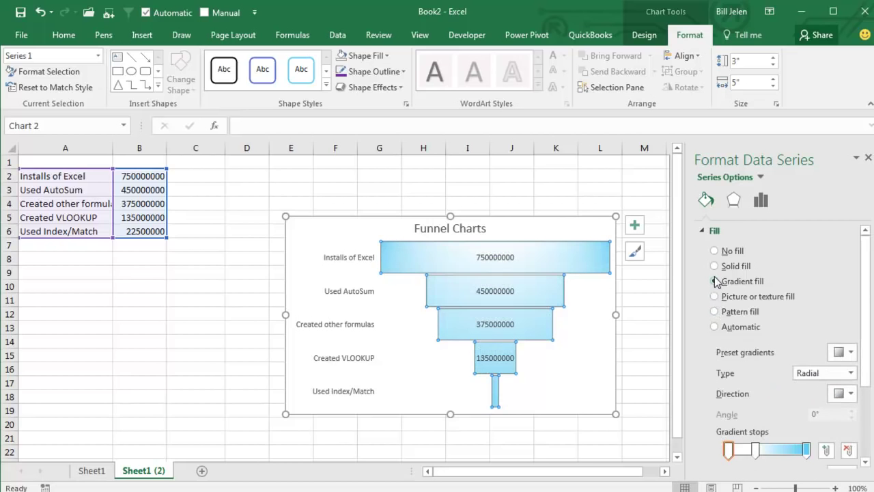
{"action": "left_click", "coordinate": [714, 267]}
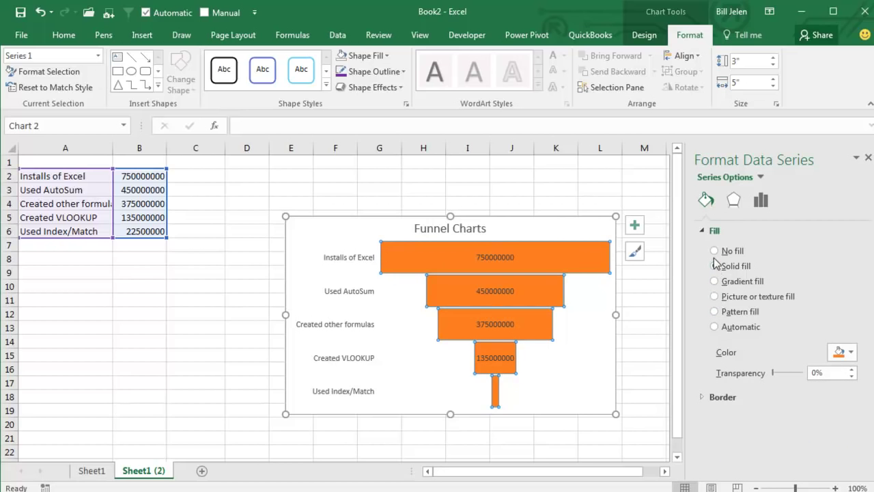
{"action": "left_click", "coordinate": [714, 252]}
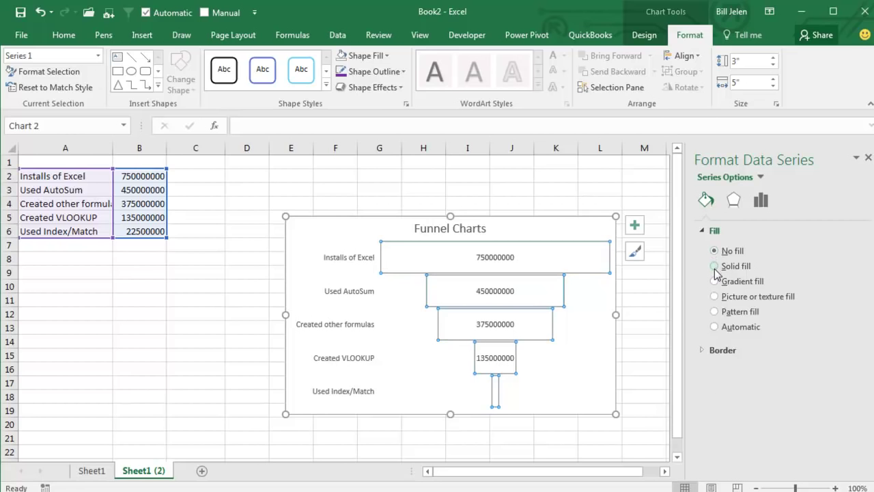
{"action": "left_click", "coordinate": [715, 268]}
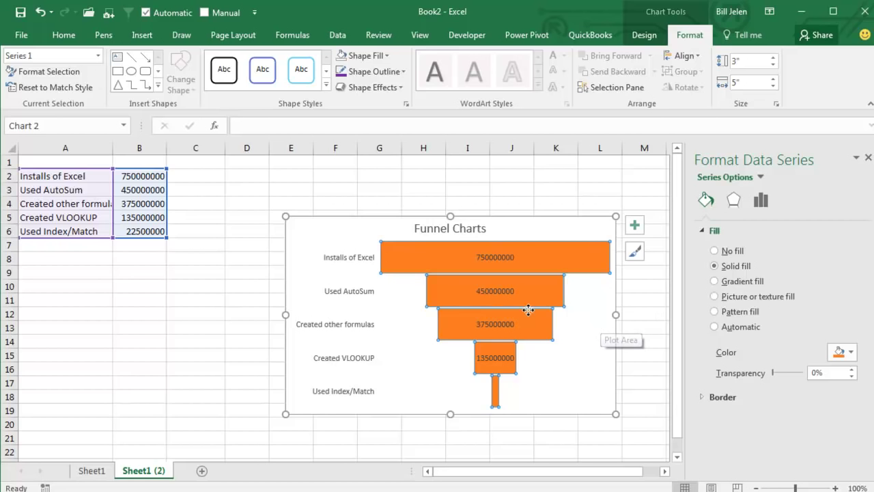
{"action": "mouse_move", "coordinate": [493, 402]}
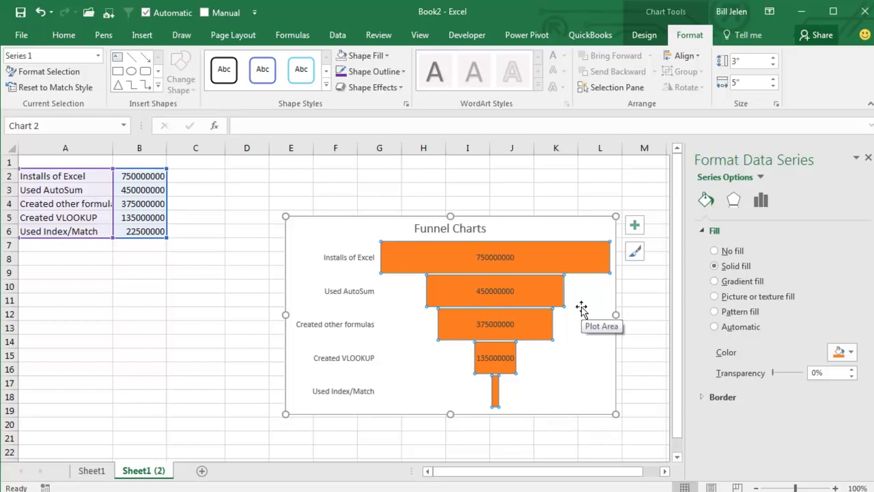
Set the funnel series gap width to 12% in Series Options
{"action": "left_click", "coordinate": [763, 201]}
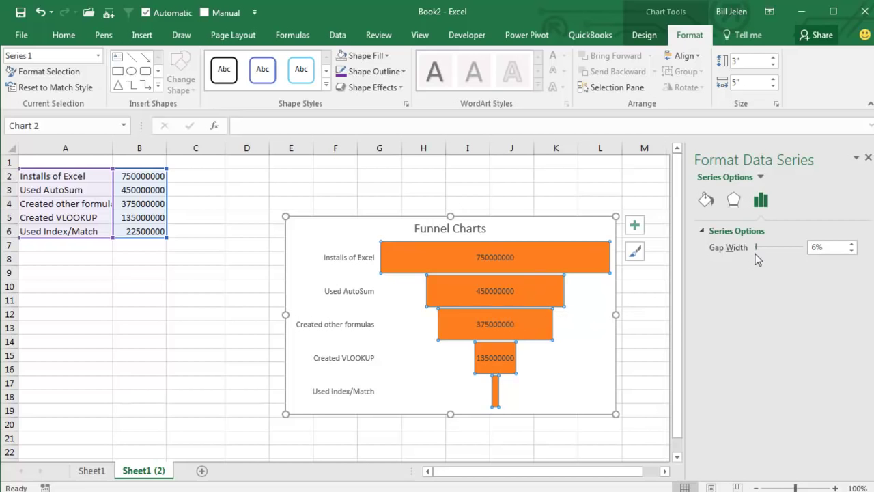
{"action": "left_click_drag", "start_coordinate": [756, 250], "coordinate": [757, 250]}
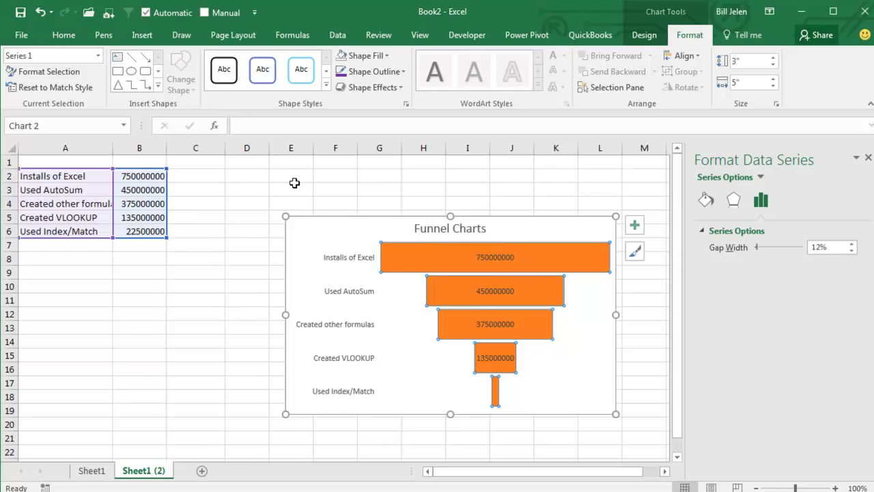
Format B2:B6 as numbers with a thousands separator
{"action": "left_click_drag", "start_coordinate": [148, 172], "coordinate": [142, 233]}
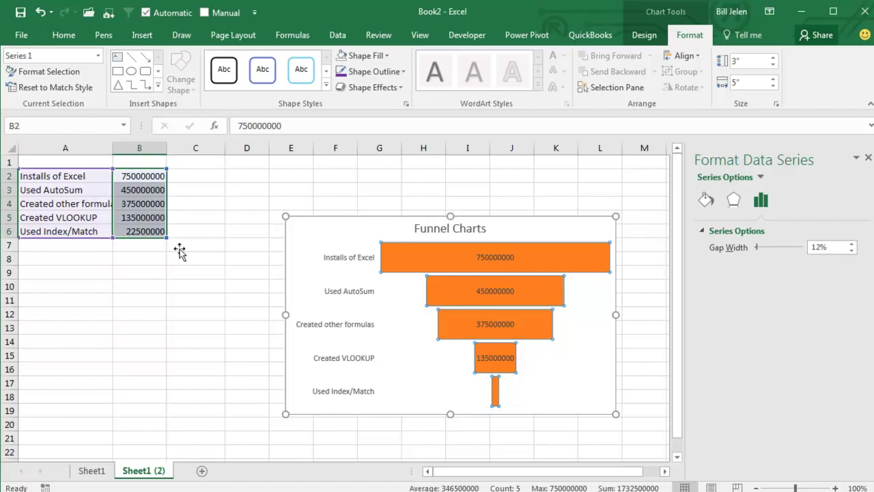
{"action": "key", "text": "Escape"}
{"action": "key", "text": "ctrl+1"}
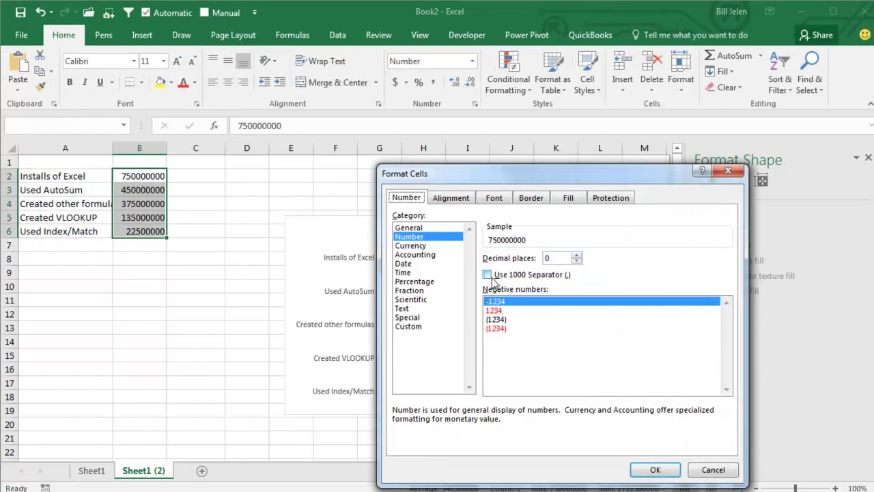
{"action": "left_click", "coordinate": [489, 276]}
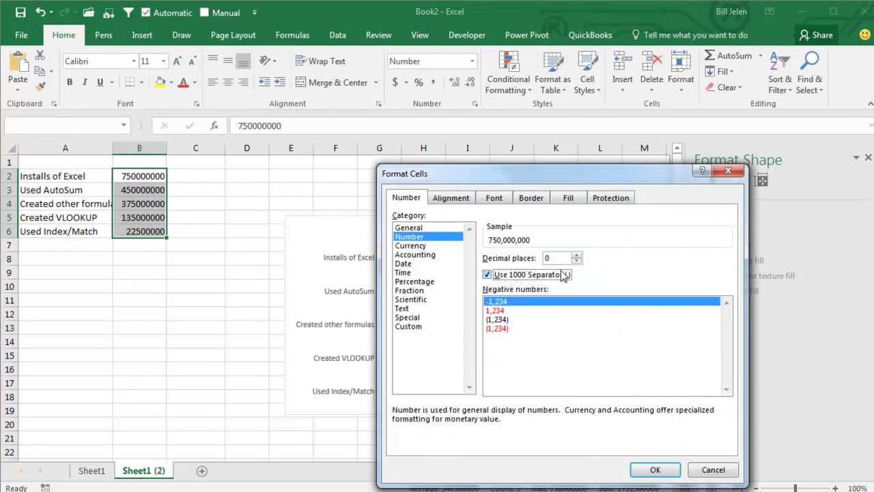
{"action": "left_click", "coordinate": [644, 471]}
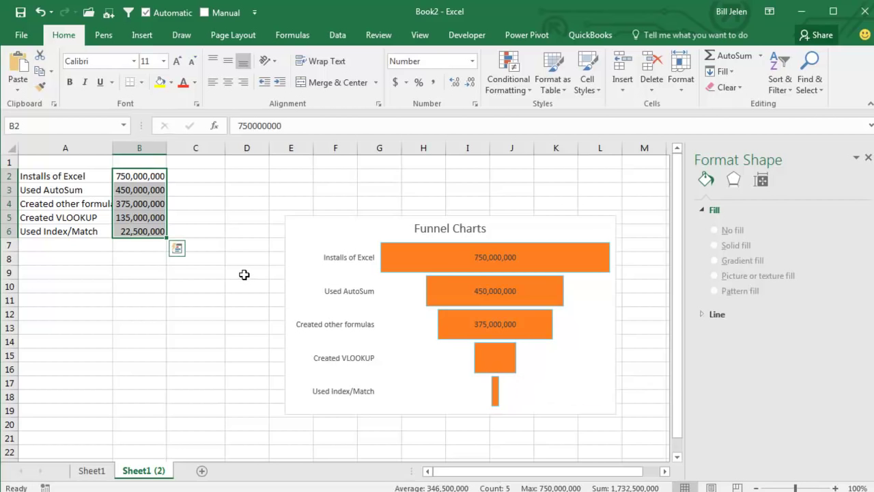
Change B2:B6 to the custom number format #,##0.0,,"M" to show millions
{"action": "key", "text": "ctrl+1"}
{"action": "left_click", "coordinate": [407, 327]}
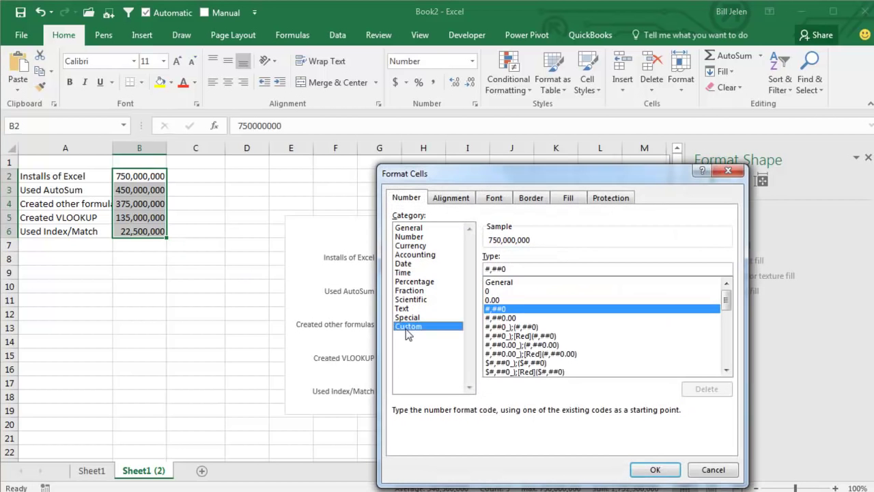
{"action": "left_click", "coordinate": [520, 270]}
{"action": "type", "text": ".0"}
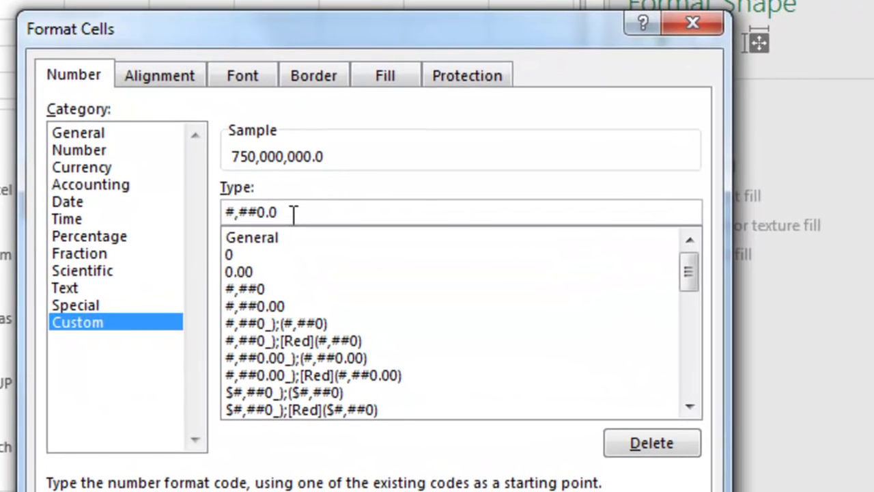
{"action": "type", "text": ",,"}
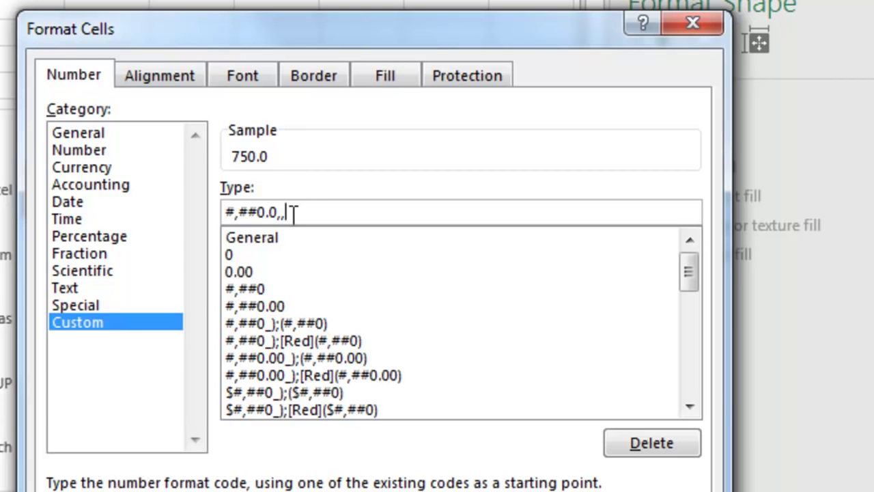
{"action": "type", "text": "\"M\""}
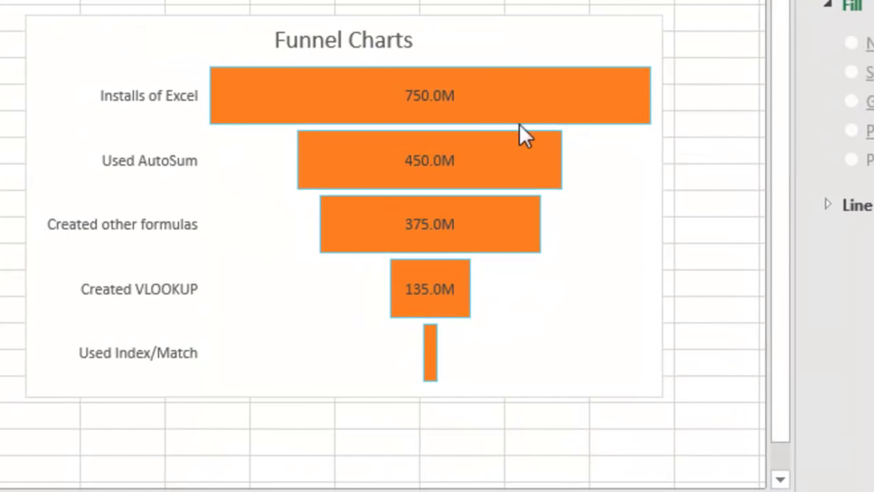
{"action": "mouse_move", "coordinate": [429, 368]}
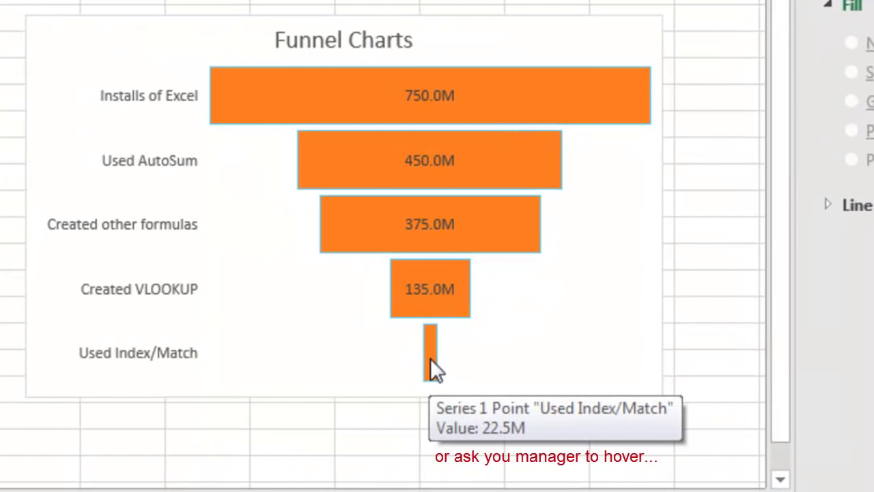